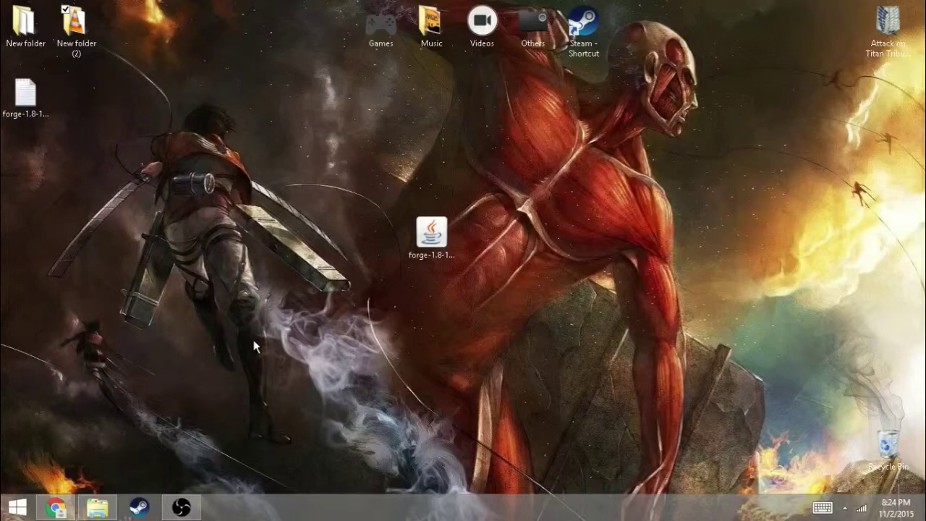
# Step: Switch to Chrome and find the Minecraft Forge API download links on the minecraftsix.com page
pyautogui.moveTo(56, 507)
pyautogui.click(92, 389)
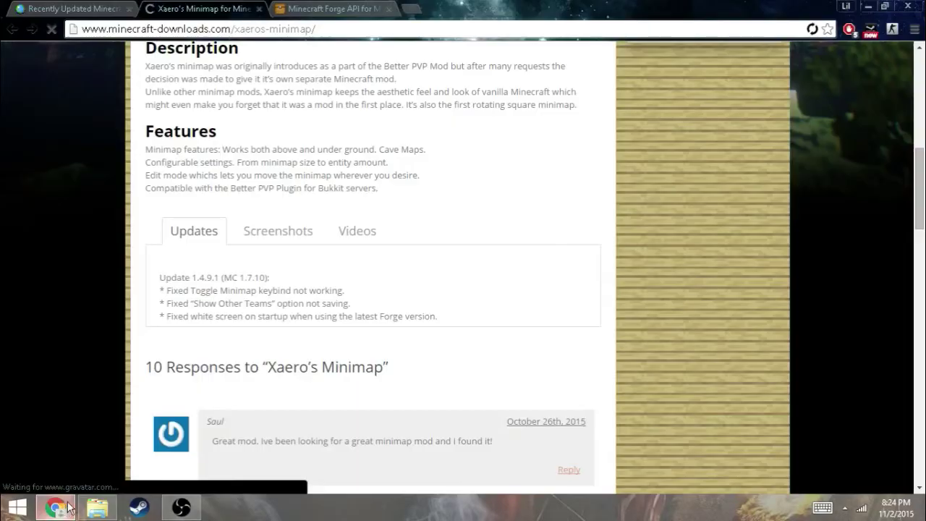
pyautogui.hotkey('ctrl', 'shift', 'Tab')
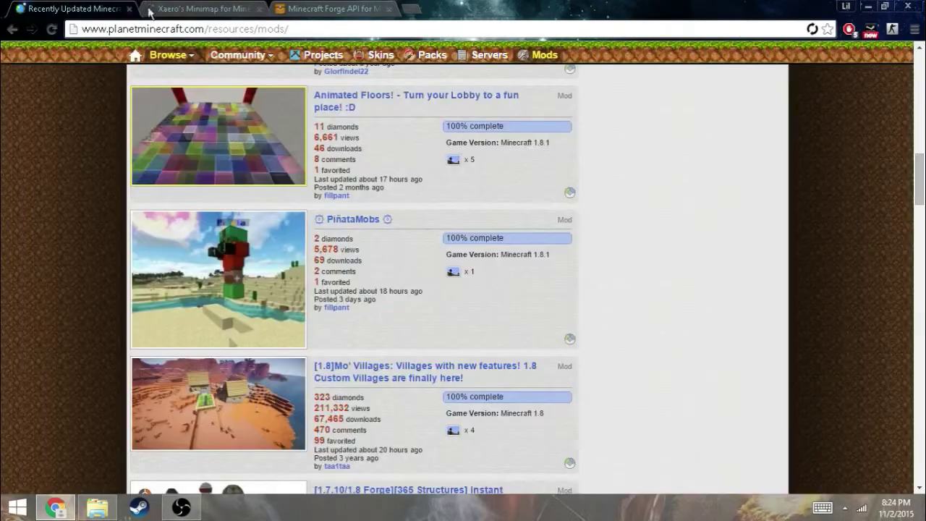
pyautogui.hotkey('ctrl', 'shift', 'Tab')
pyautogui.scroll(15, 183, 131)
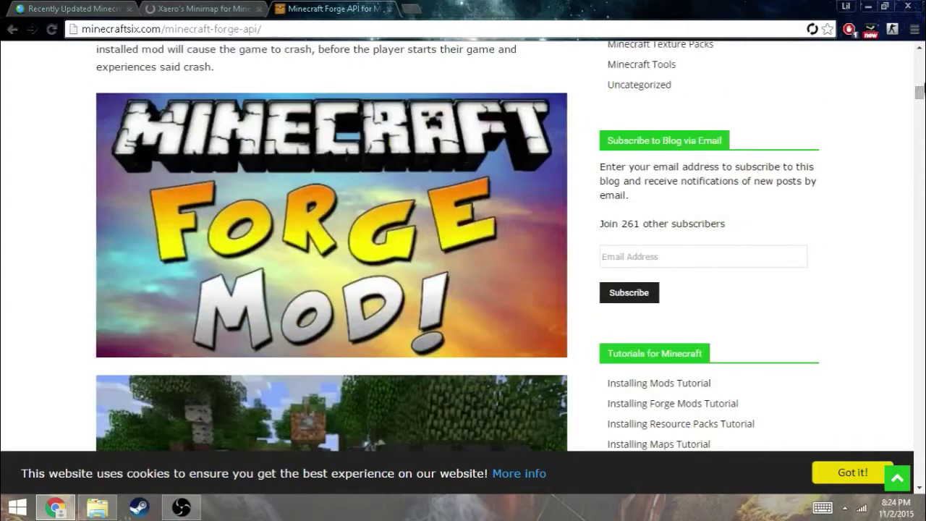
pyautogui.moveTo(920, 90); pyautogui.dragTo(922, 56)
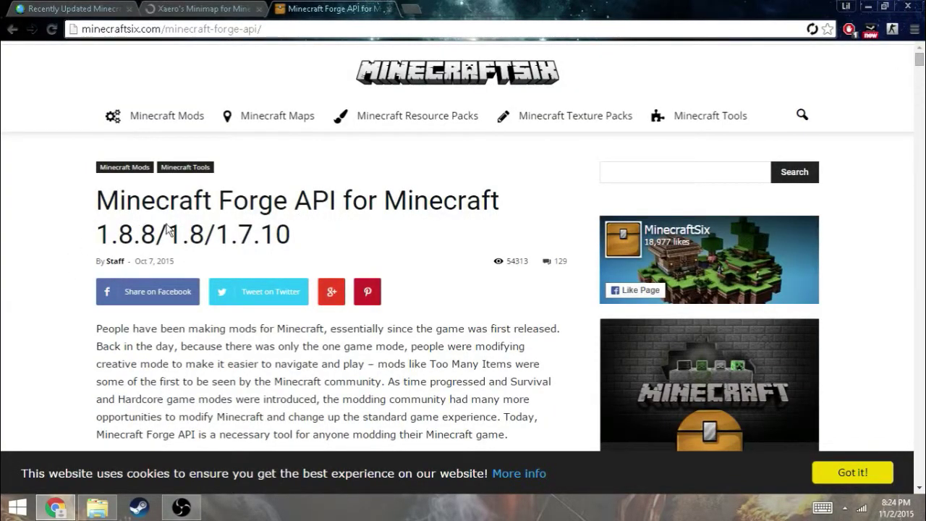
pyautogui.scroll(-15, 309, 229)
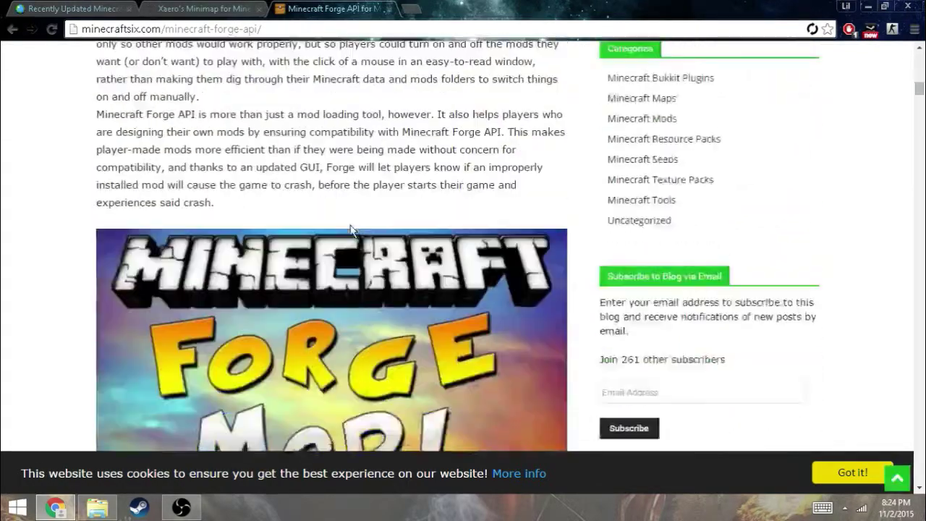
pyautogui.scroll(-4, 352, 229)
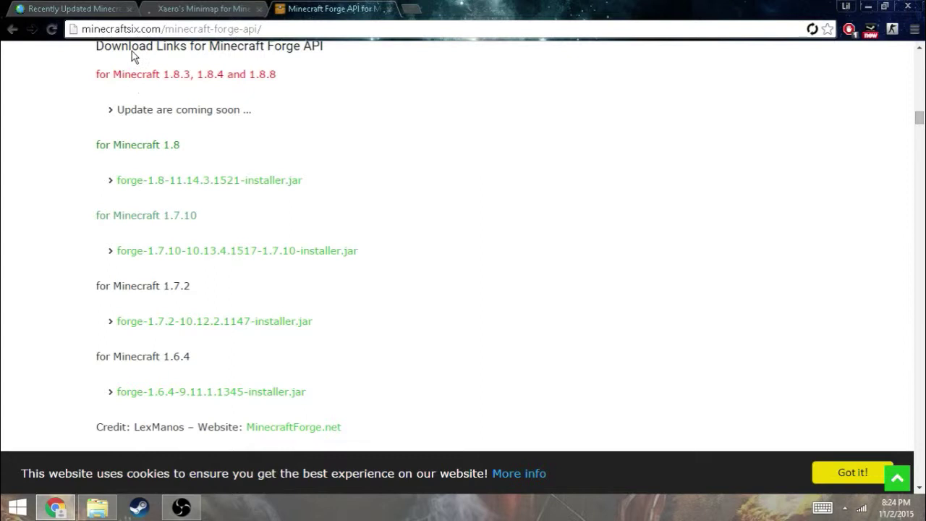
# Step: Start downloading forge-1.8-11.14.3.1521-installer.jar for Minecraft 1.8, then cancel the download and dismiss its notice
pyautogui.scroll(1, 238, 88)
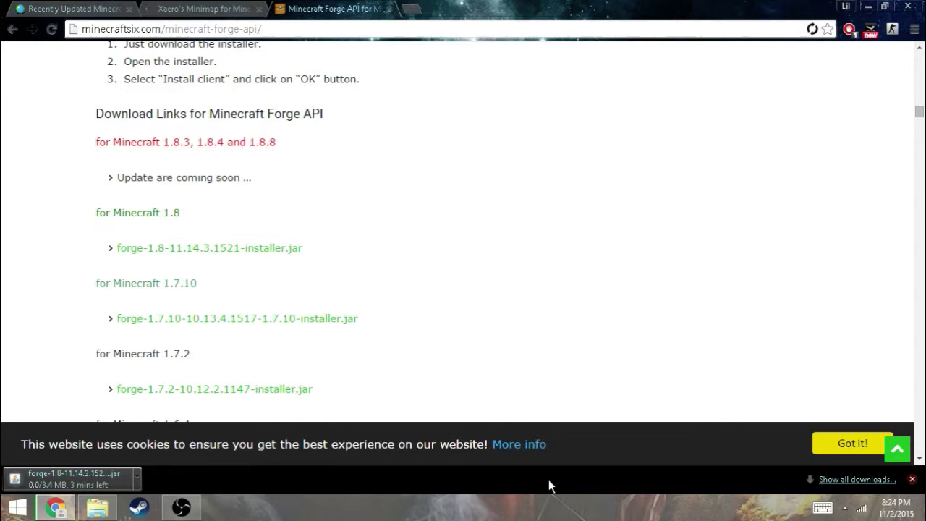
pyautogui.click(136, 479)
pyautogui.click(156, 454)
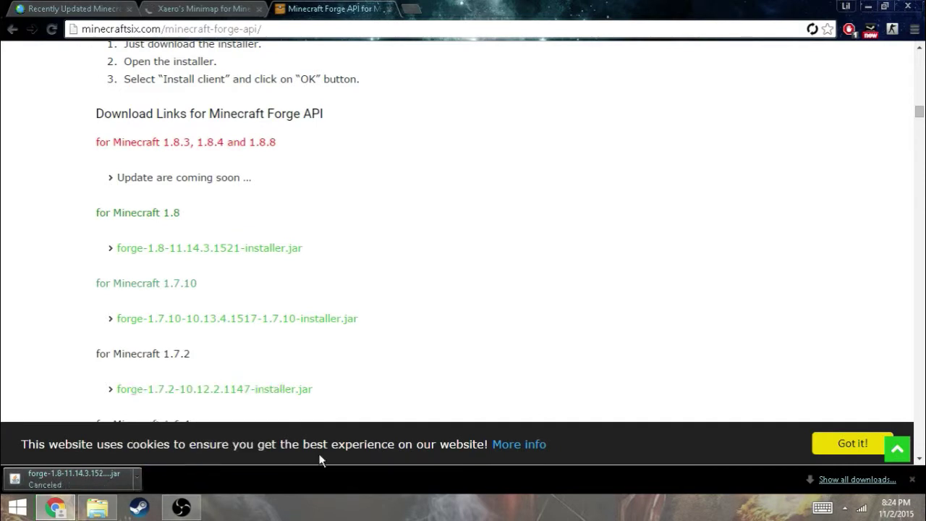
pyautogui.click(913, 479)
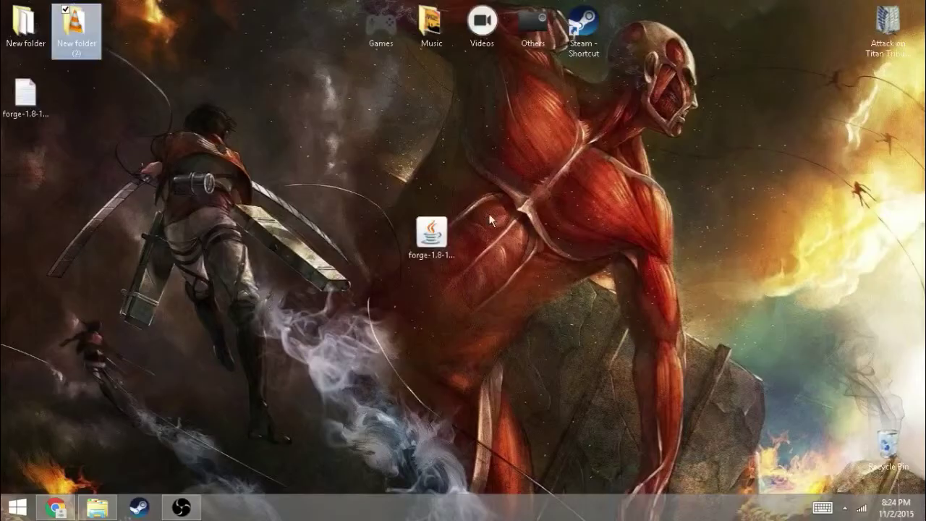
# Step: Run the forge-1.8-11.14.3.1521 installer from the desktop and install the client into the .minecraft folder
pyautogui.moveTo(371, 208); pyautogui.dragTo(438, 241)
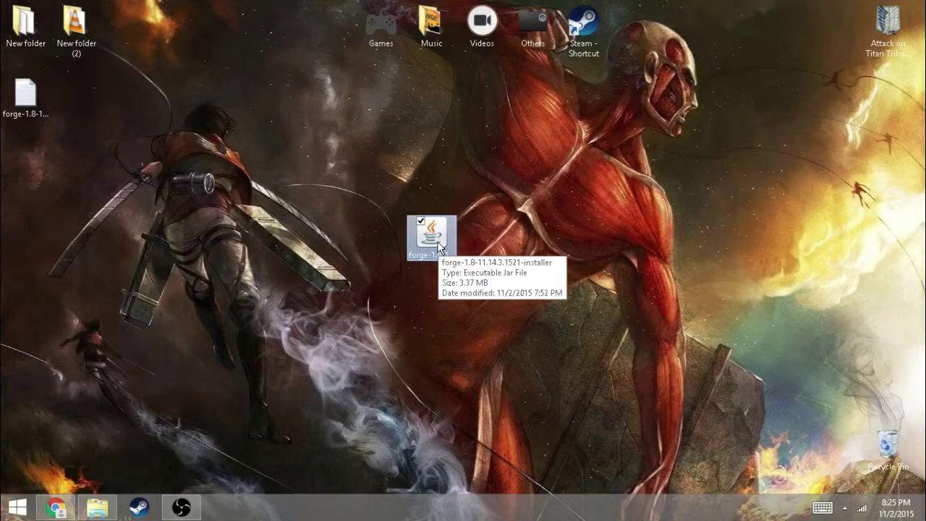
pyautogui.click(437, 242)
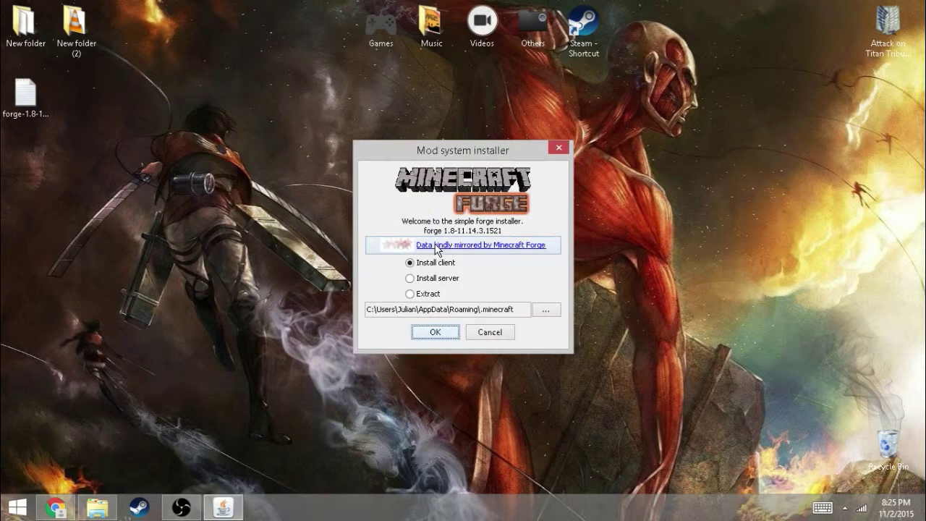
pyautogui.click(436, 334)
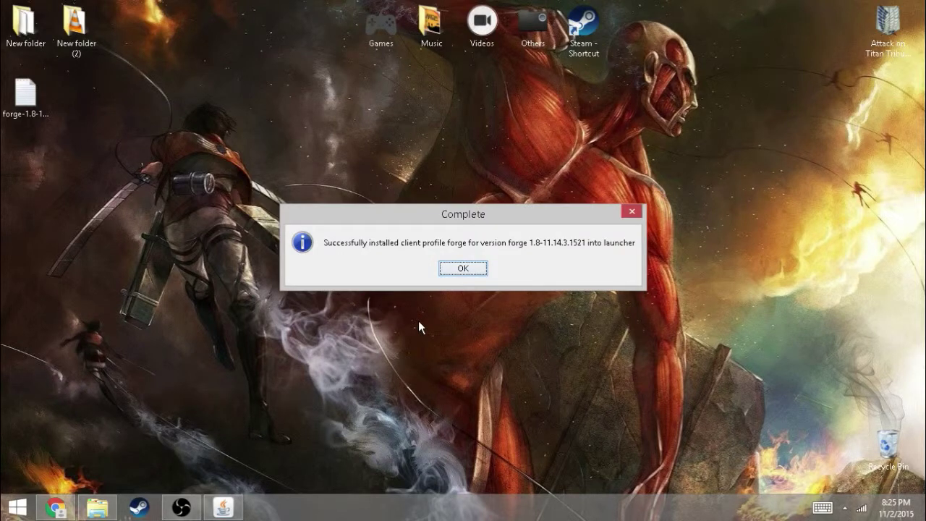
pyautogui.click(463, 270)
# Step: Switch back to Chrome and bring up the beginning of the Xaero's Minimap page on minecraft-downloads.com
pyautogui.moveTo(58, 512)
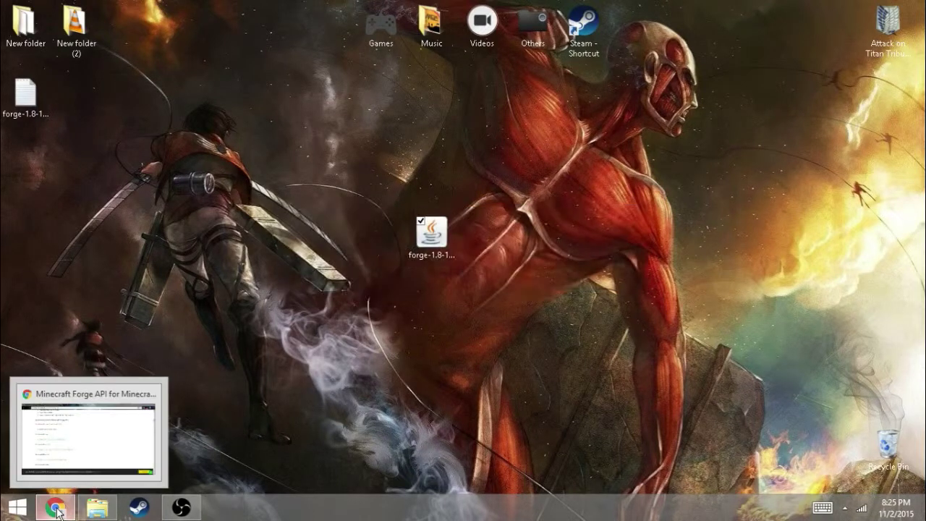
pyautogui.click(68, 513)
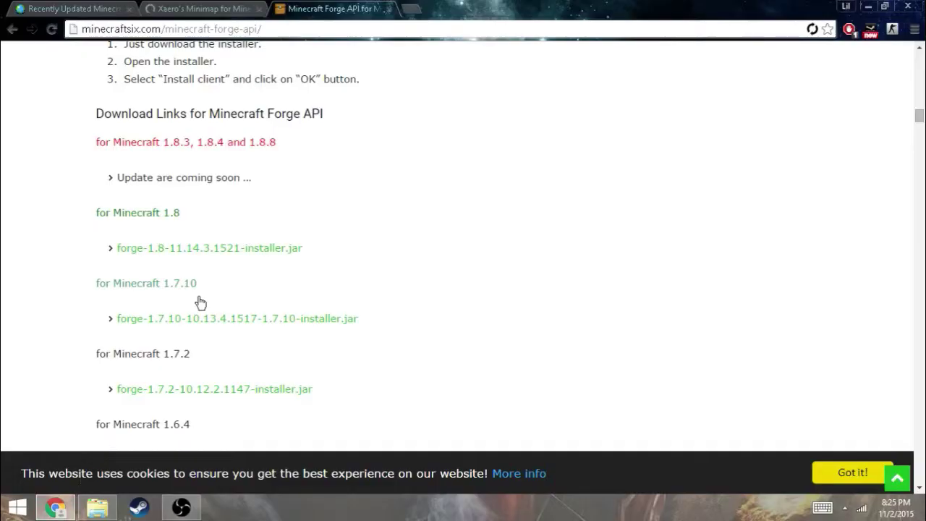
pyautogui.click(199, 13)
pyautogui.scroll(4, 230, 192)
pyautogui.scroll(1, 229, 192)
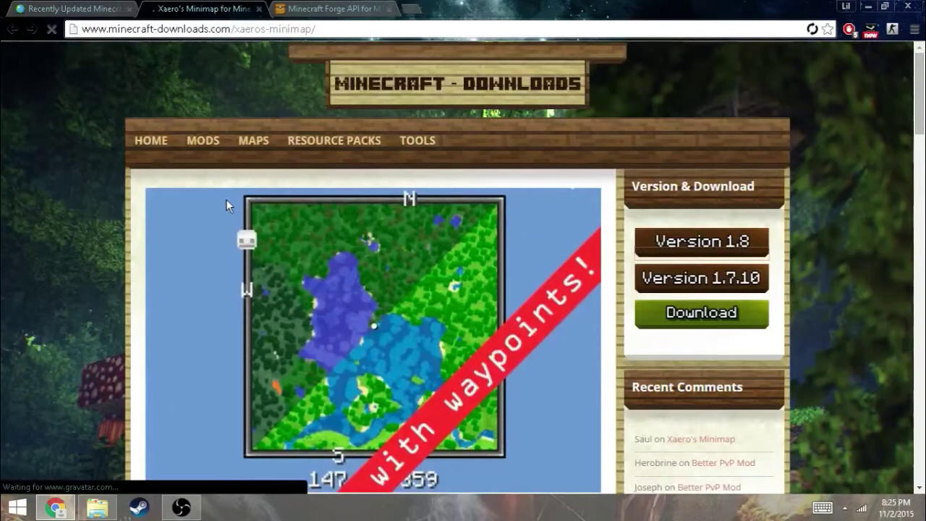
# Step: Examine the Recently Updated mods list on Planet Minecraft and the download section of the Xaero's Minimap page
pyautogui.hotkey('ctrl', 'shift', 'Tab')
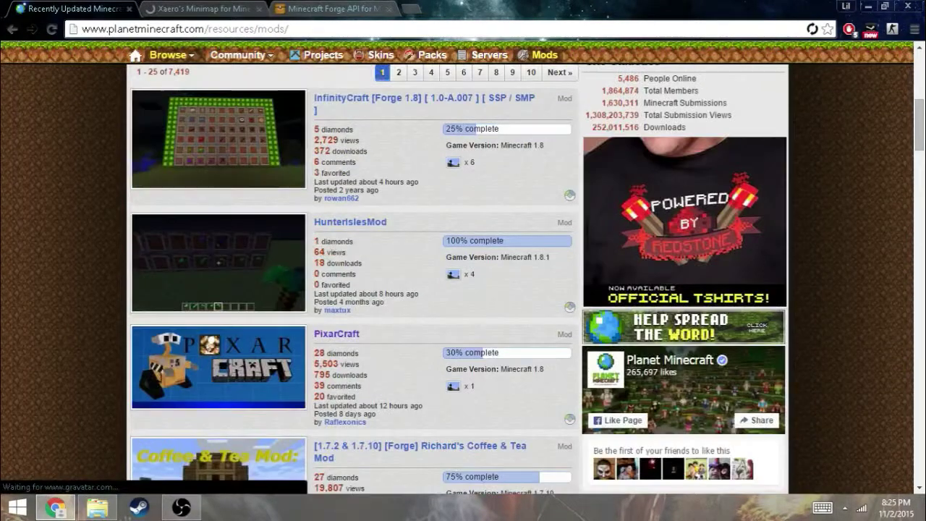
pyautogui.hotkey('ctrl', 'Tab')
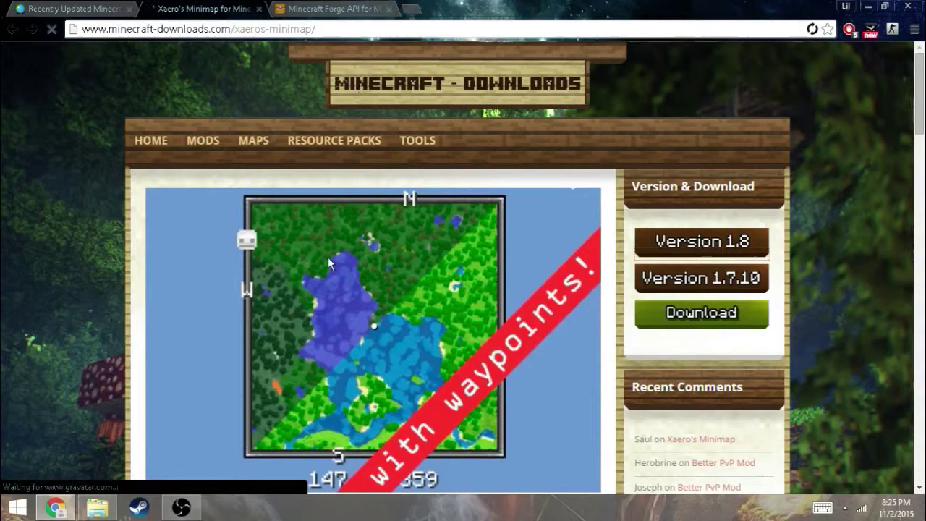
pyautogui.scroll(-2, 355, 395)
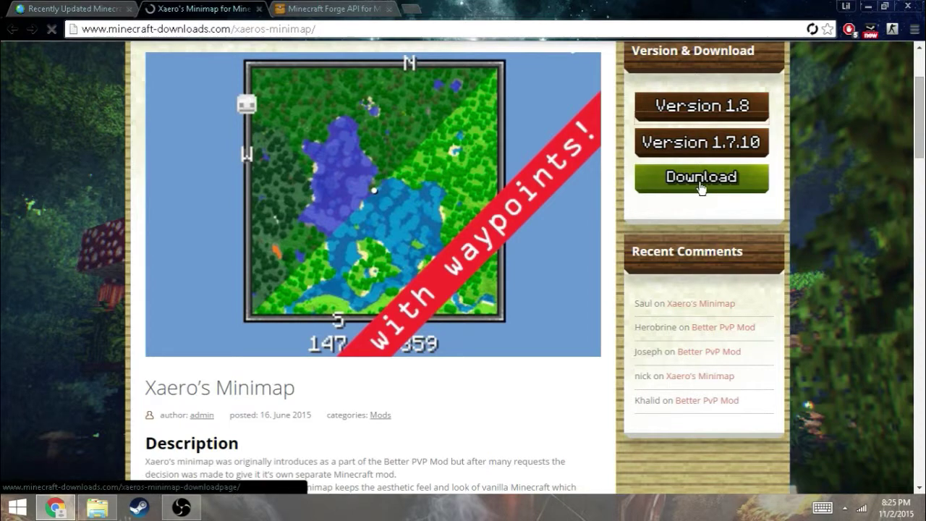
pyautogui.hotkey('ctrl', 'shift', 'Tab')
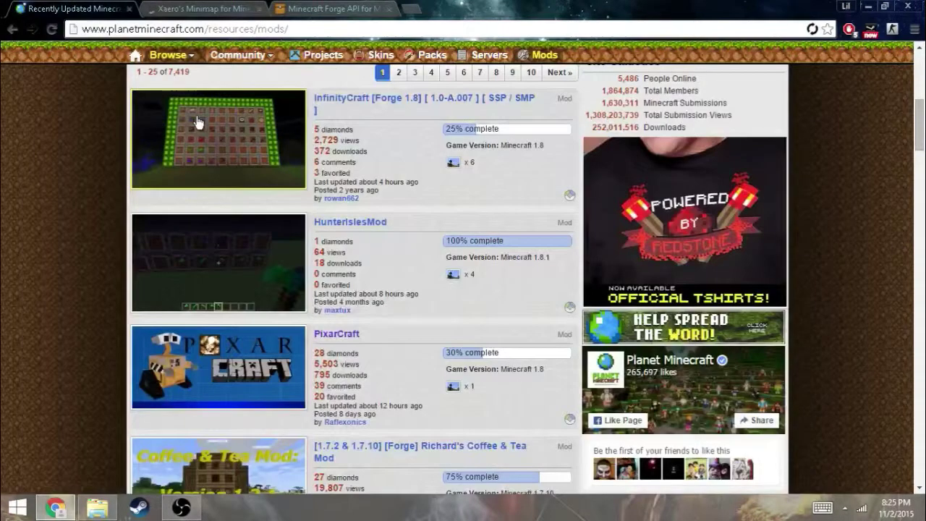
pyautogui.scroll(6, 199, 123)
pyautogui.scroll(-4, 177, 208)
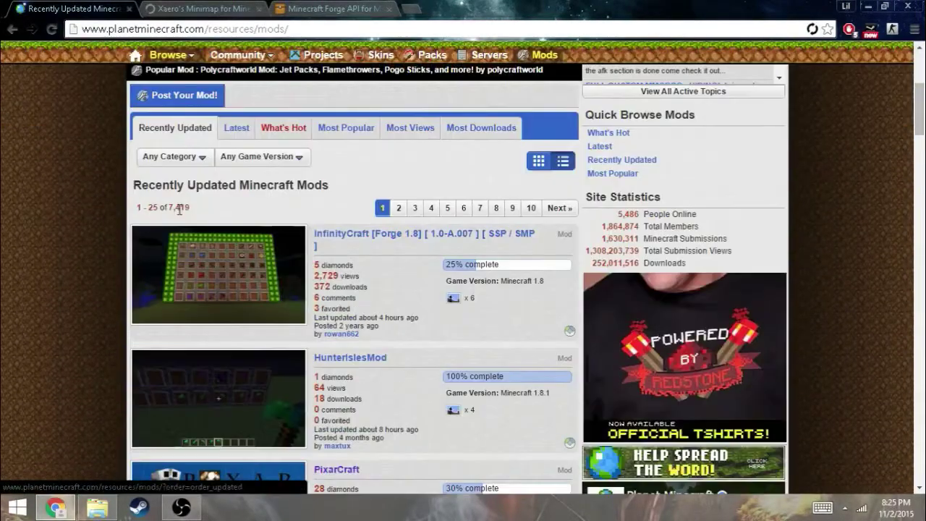
pyautogui.scroll(4, 179, 209)
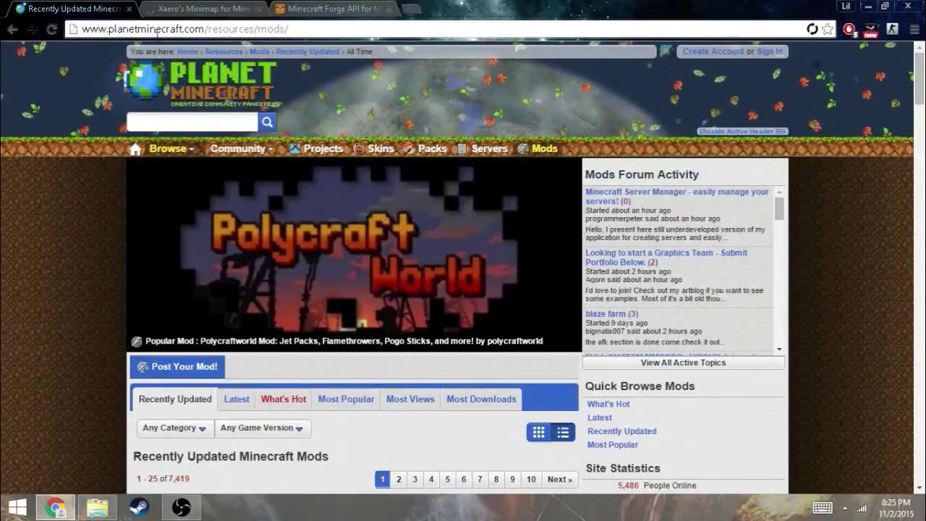
pyautogui.scroll(-5, 151, 359)
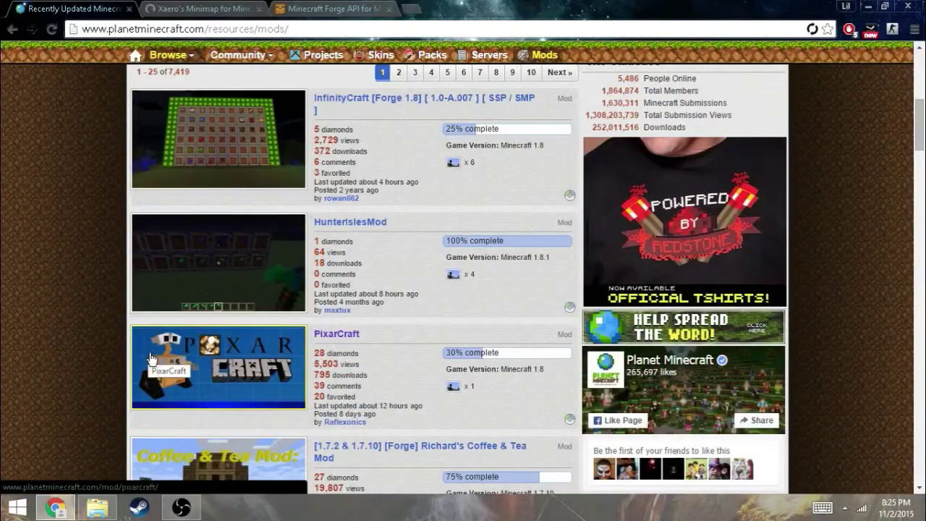
# Step: Open the Xaero's Minimap downloads page and choose the Forge (.jar) link of version 1.6.9.1 for Minecraft 1.8
pyautogui.click(212, 9)
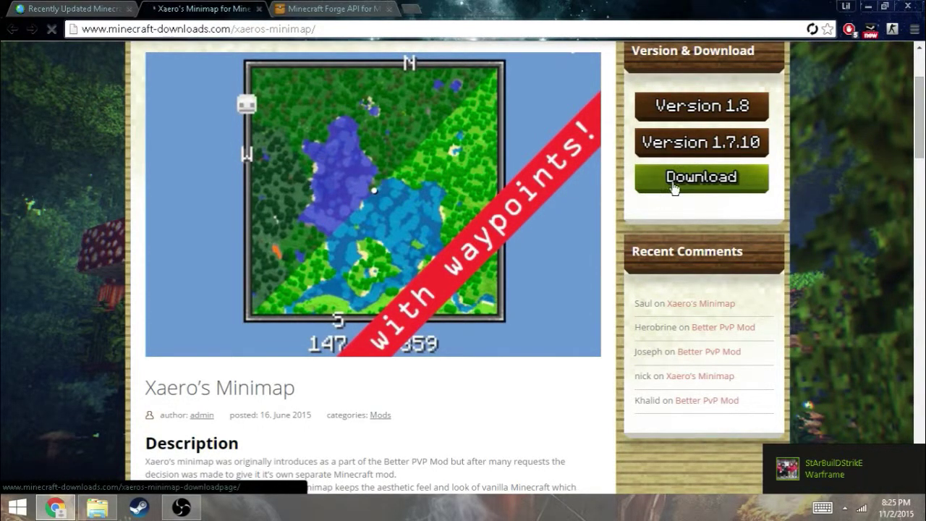
pyautogui.click(672, 183)
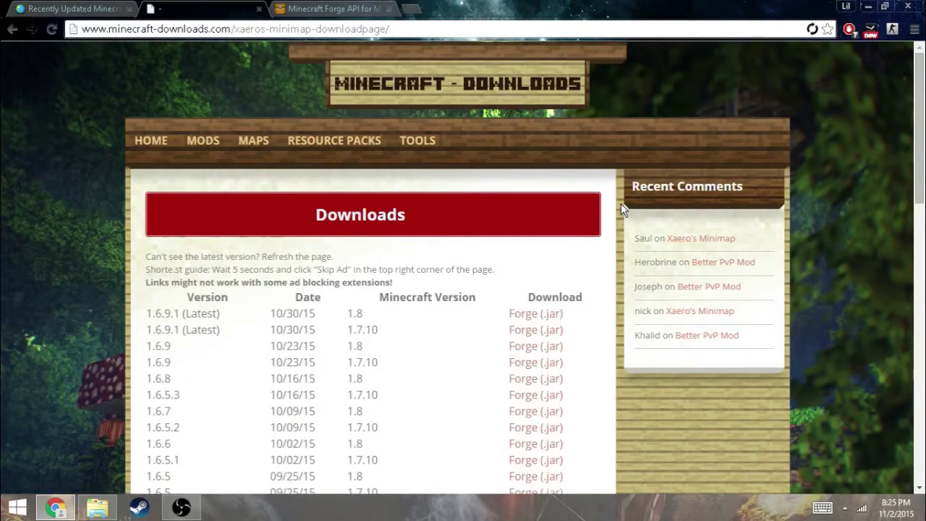
pyautogui.click(539, 319)
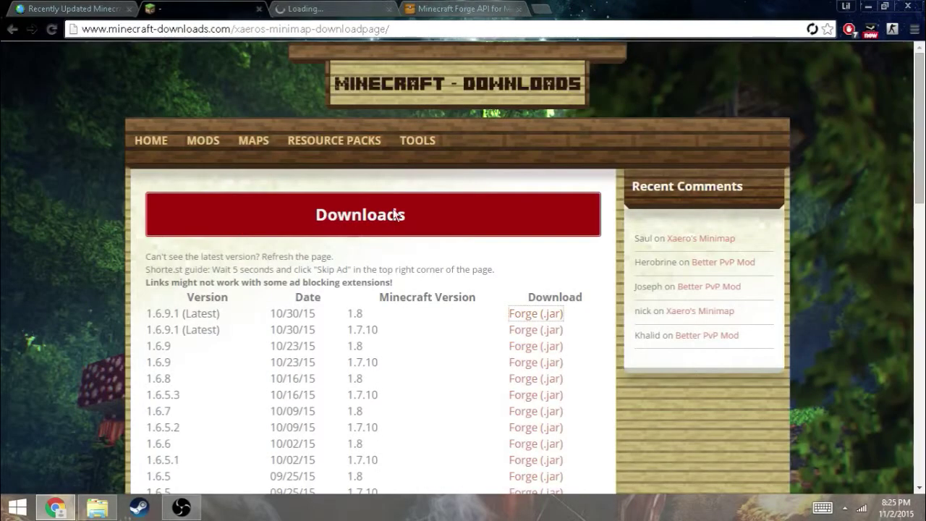
pyautogui.doubleClick(354, 313)
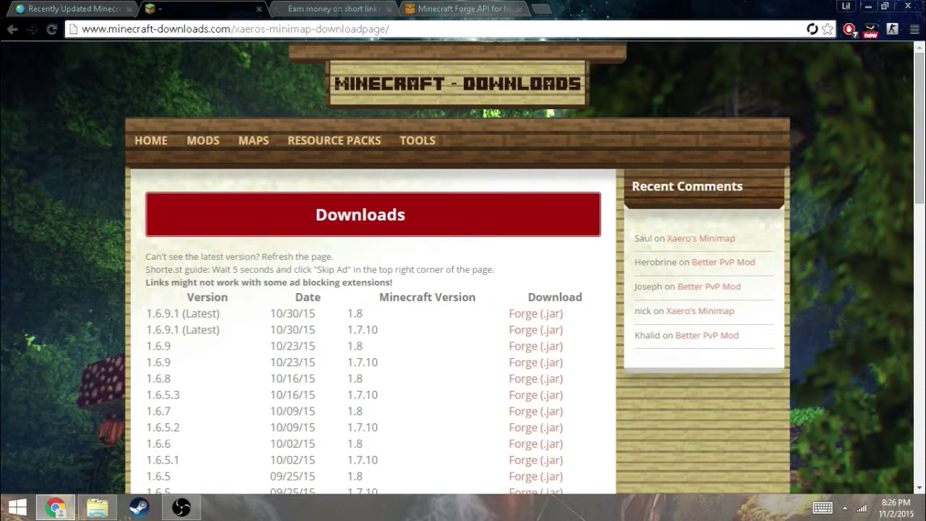
# Step: Skip the ad on the link page to download the Xaero's Minimap jar, and put the file on the desktop
pyautogui.click(338, 12)
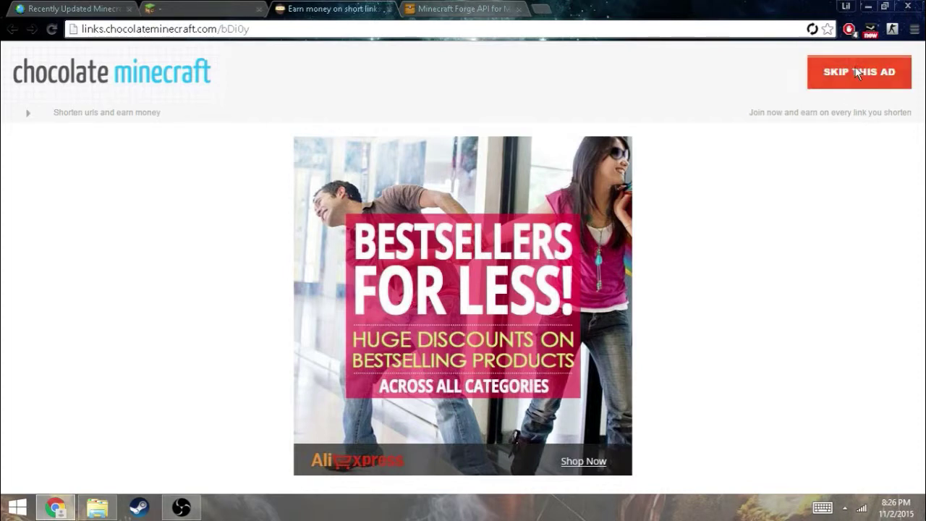
pyautogui.click(857, 71)
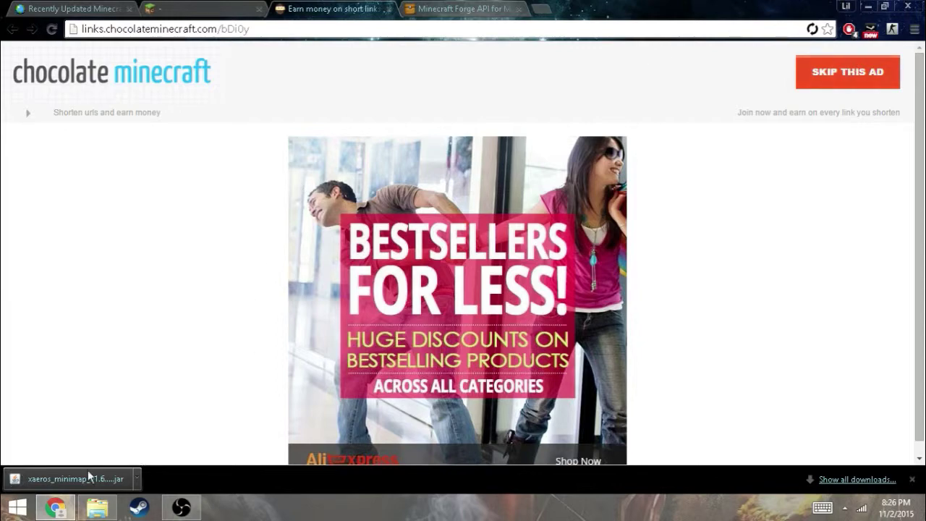
pyautogui.moveTo(88, 476); pyautogui.dragTo(535, 262)
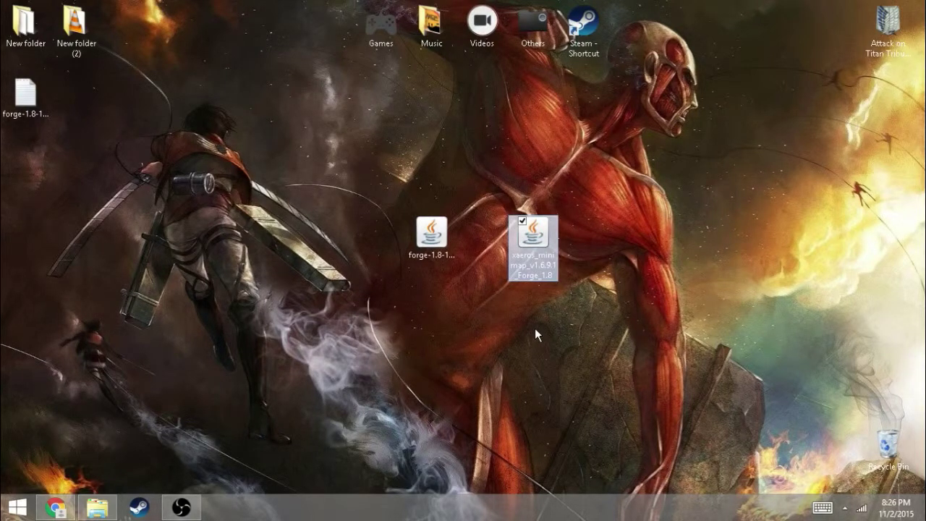
# Step: Run %appdata% from the Windows Run dialog and open the .minecraft folder inside Roaming
pyautogui.press('super+r')
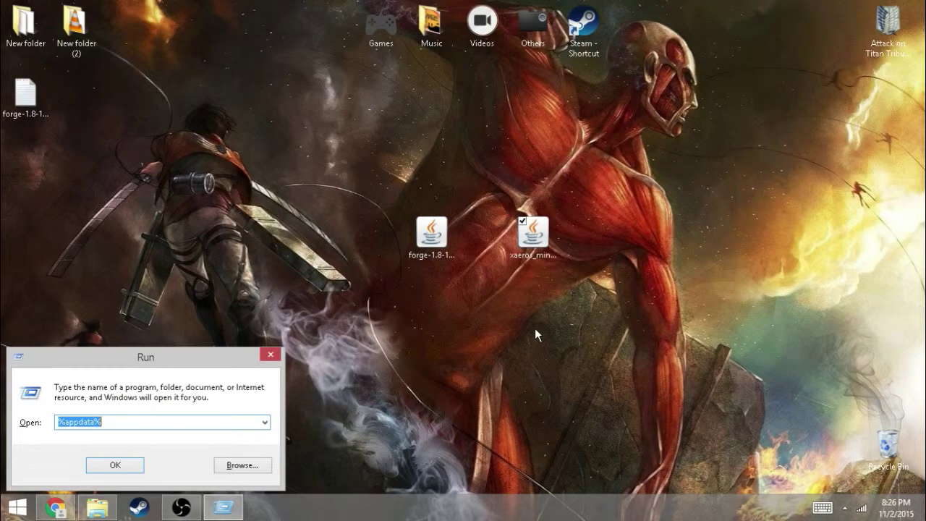
pyautogui.moveTo(188, 357); pyautogui.dragTo(533, 190)
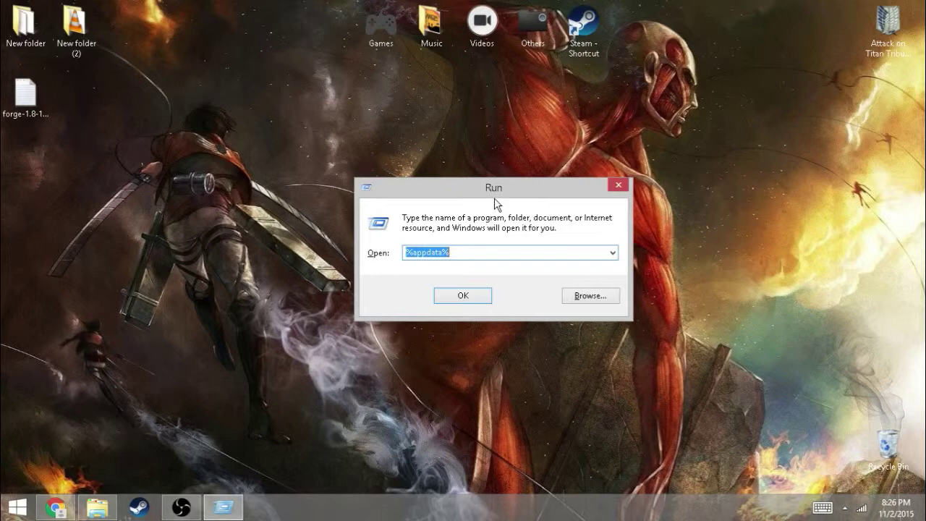
pyautogui.click(456, 252)
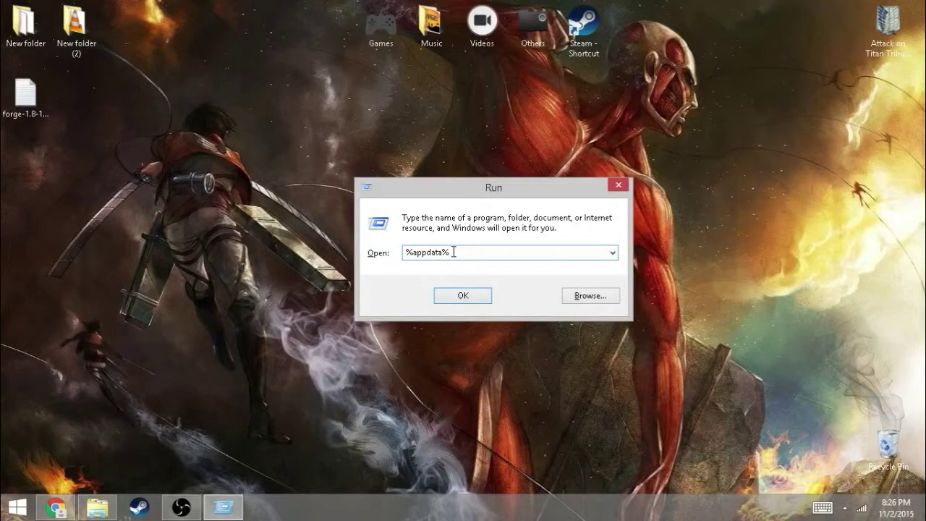
pyautogui.press('Return')
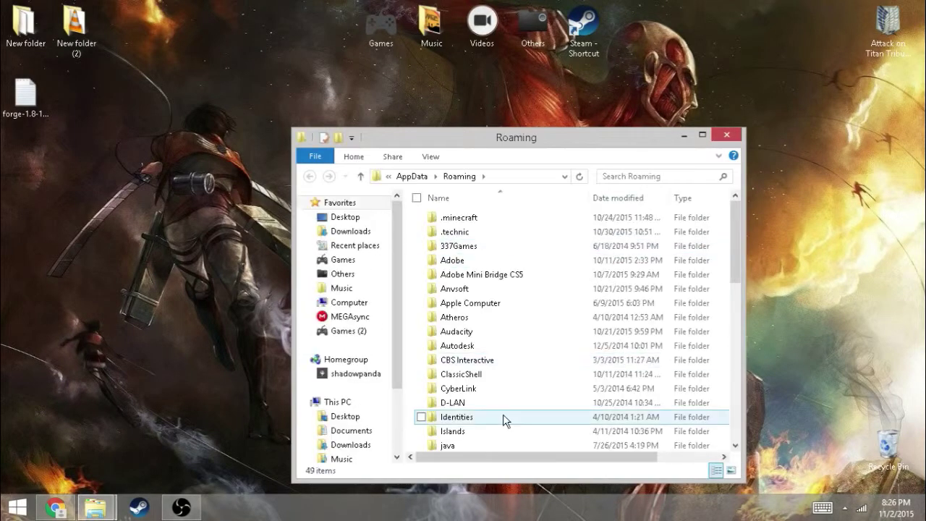
pyautogui.moveTo(504, 145); pyautogui.dragTo(496, 103)
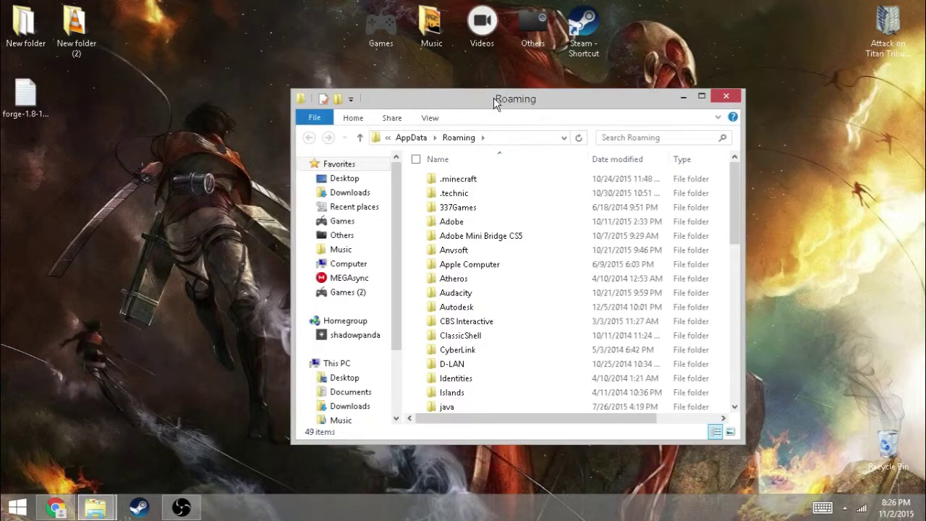
pyautogui.doubleClick(478, 179)
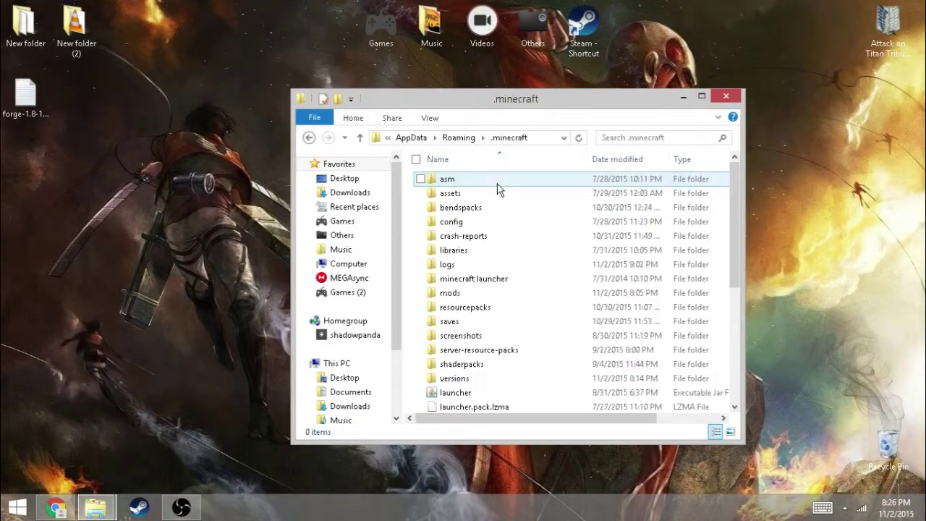
# Step: Open the mods folder inside .minecraft and move the xaeros_minimap_v1.6.9.1_Forge_1.8 jar from the desktop into it
pyautogui.doubleClick(450, 293)
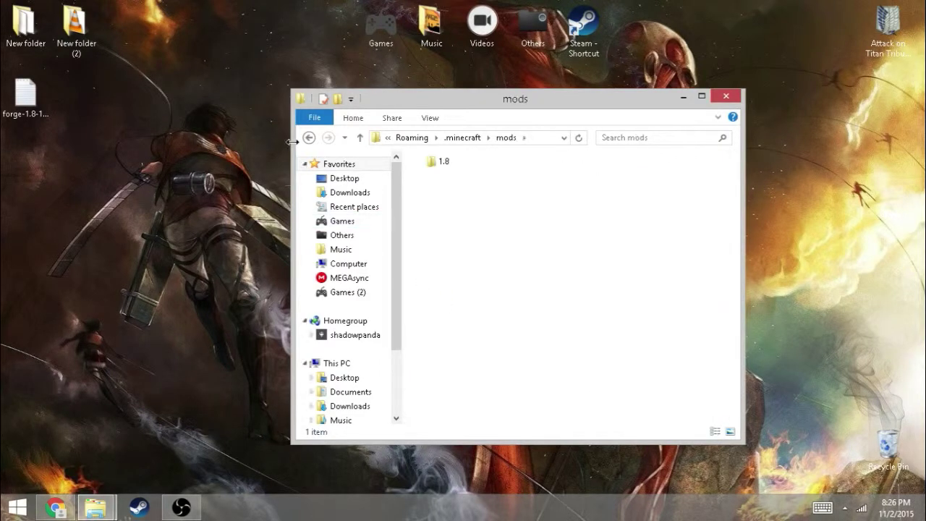
pyautogui.click(309, 138)
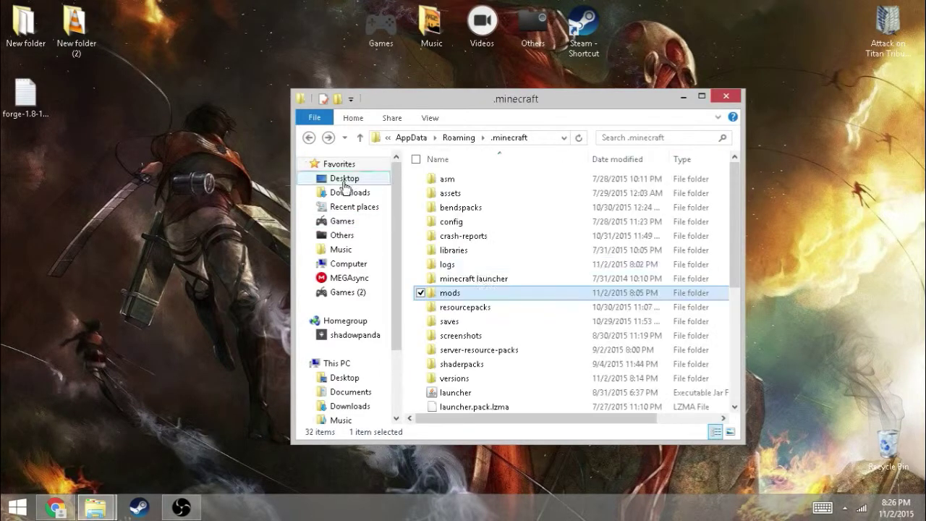
pyautogui.doubleClick(448, 293)
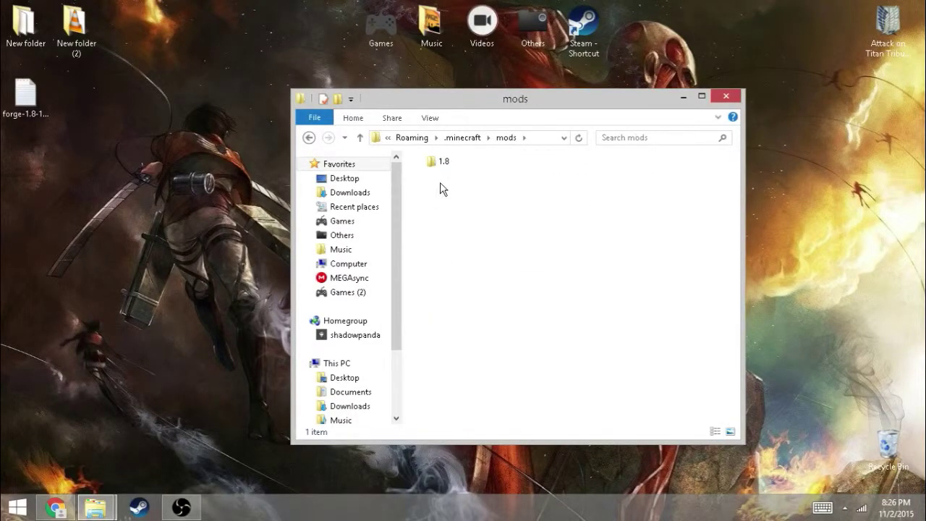
pyautogui.moveTo(440, 95); pyautogui.dragTo(184, 139)
pyautogui.moveTo(415, 124); pyautogui.dragTo(347, 105)
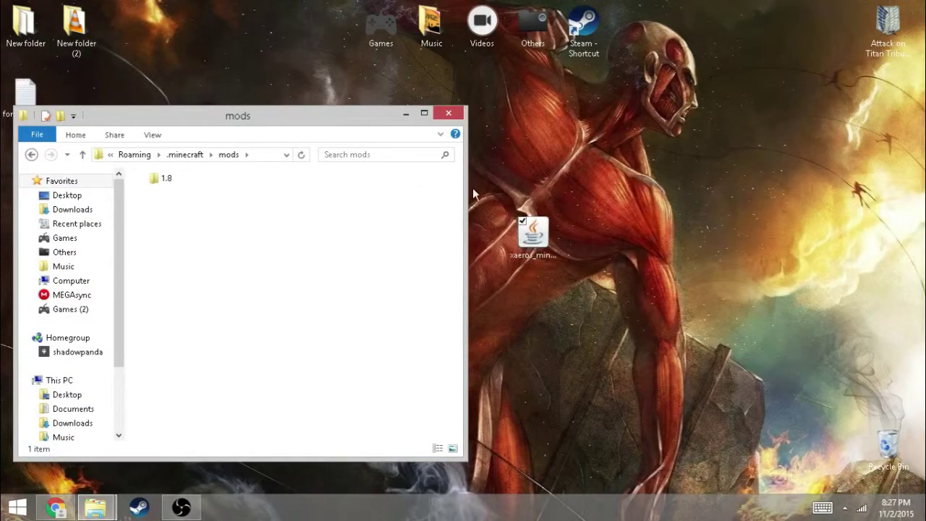
pyautogui.moveTo(526, 232); pyautogui.dragTo(304, 232)
pyautogui.moveTo(234, 134); pyautogui.dragTo(504, 126)
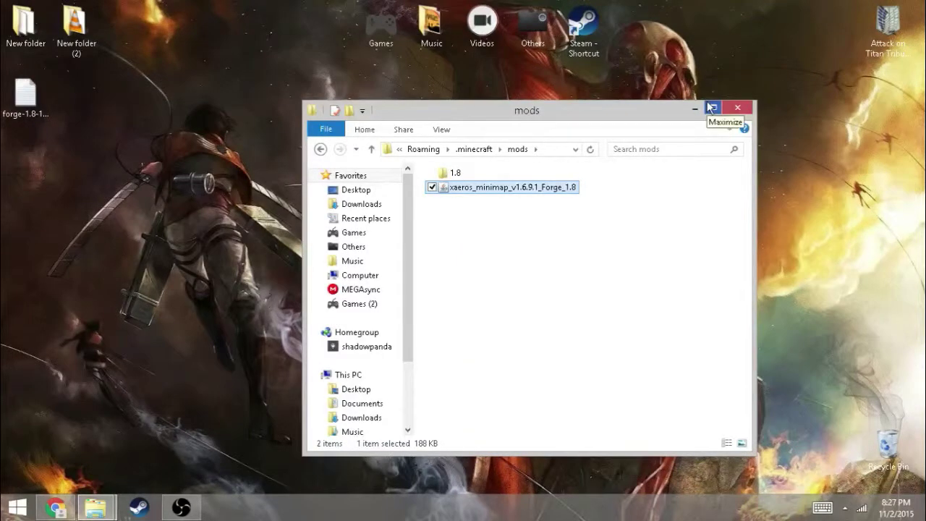
# Step: Start the Minecraft Launcher from the Games folder, and clear the folder windows and the Forge installer icon out of the way
pyautogui.doubleClick(381, 25)
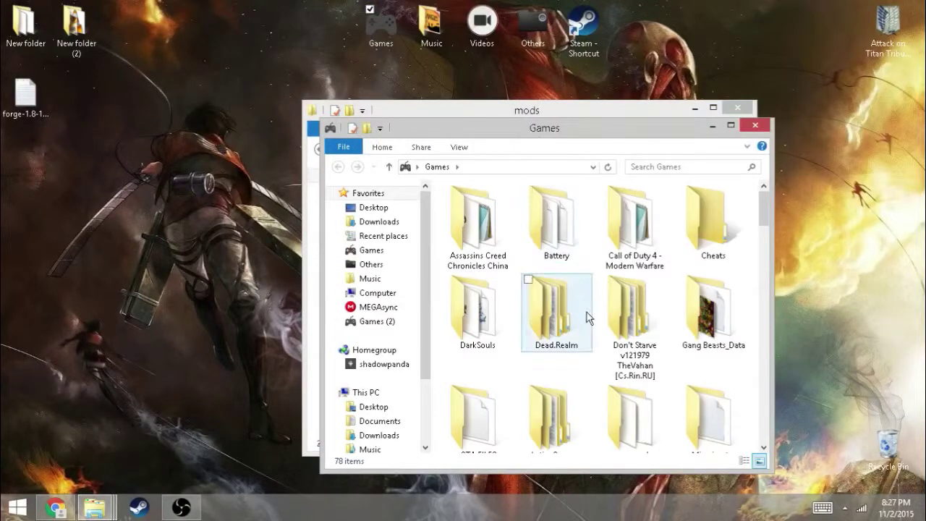
pyautogui.scroll(-15, 586, 318)
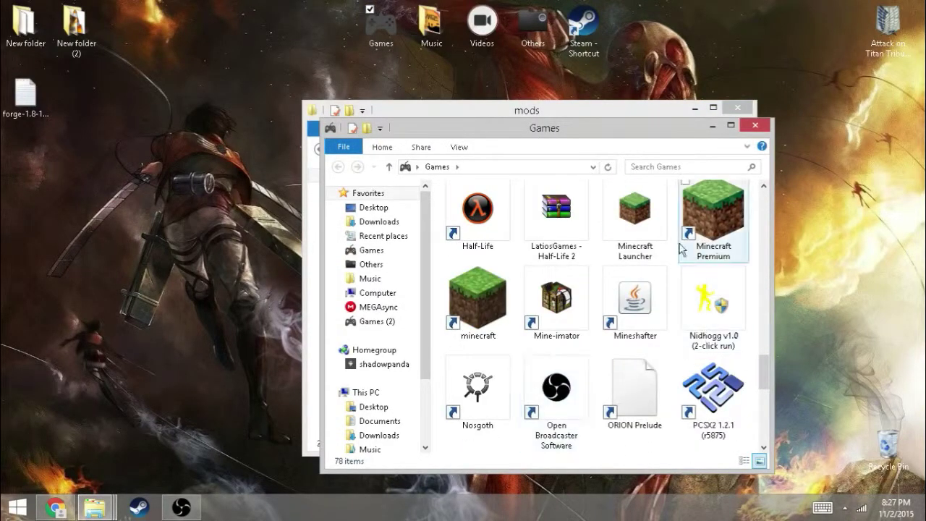
pyautogui.click(636, 217)
pyautogui.click(712, 126)
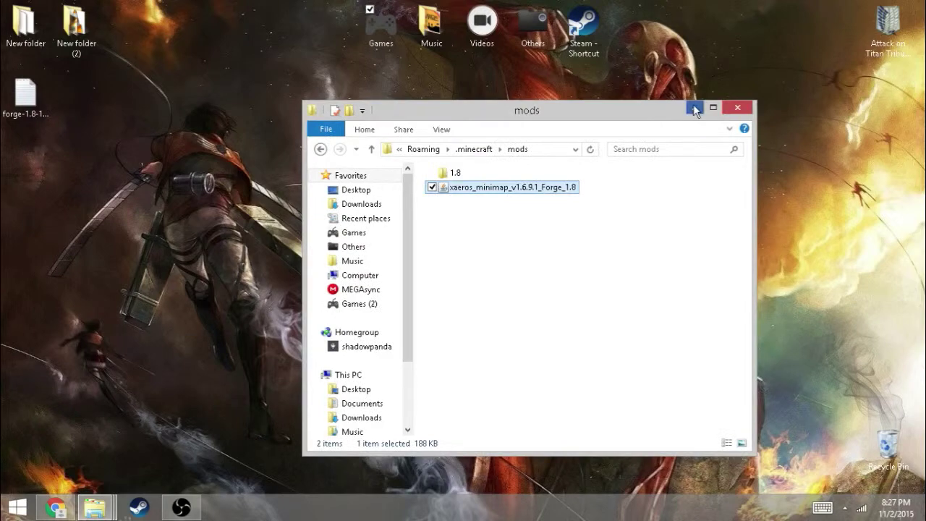
pyautogui.click(693, 107)
pyautogui.moveTo(481, 205); pyautogui.dragTo(116, 223)
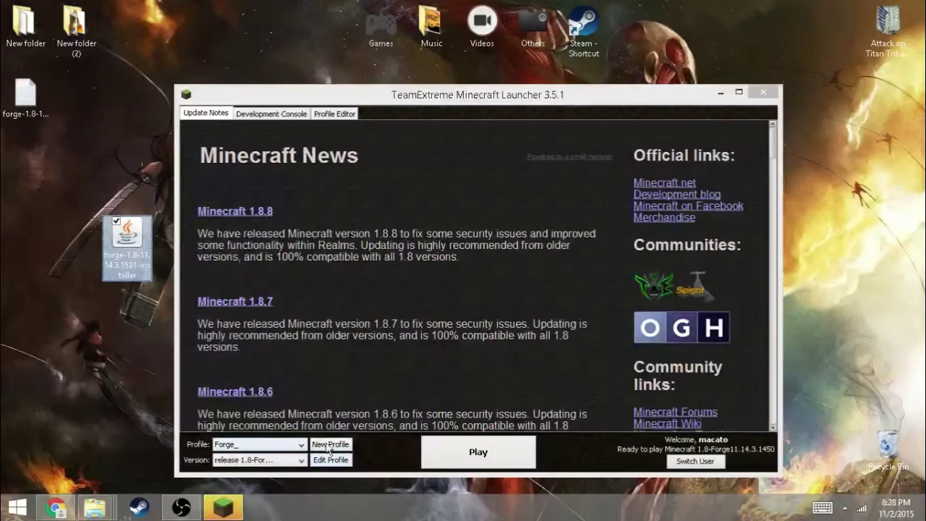
# Step: Create and save a launcher profile named Forge that uses version release 1.8-Forge11.14.3.1450
pyautogui.click(325, 450)
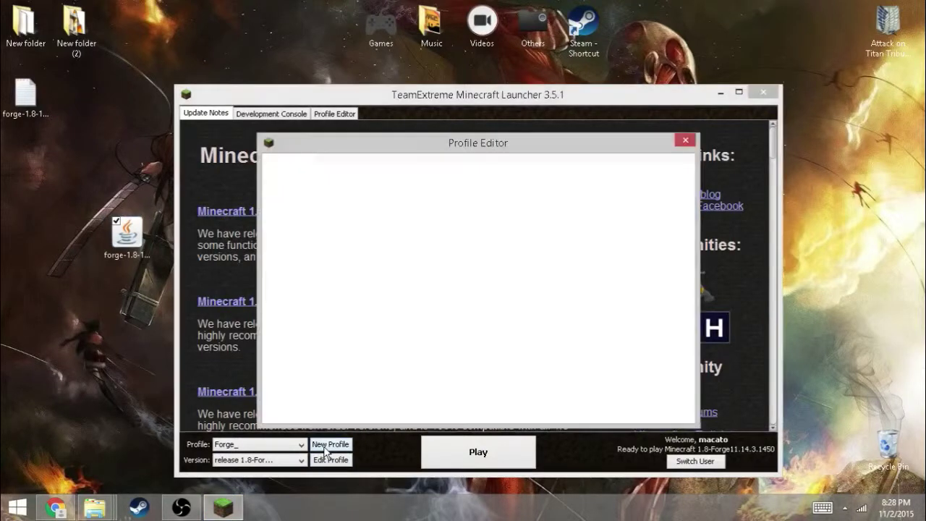
pyautogui.hotkey('ctrl', 'a')
pyautogui.press('BackSpace')
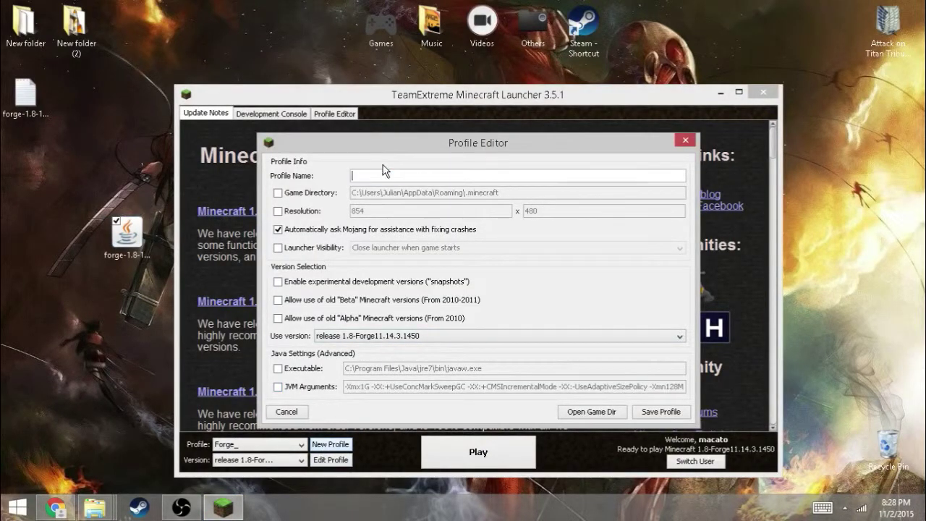
pyautogui.write('Forge')
pyautogui.click(384, 336)
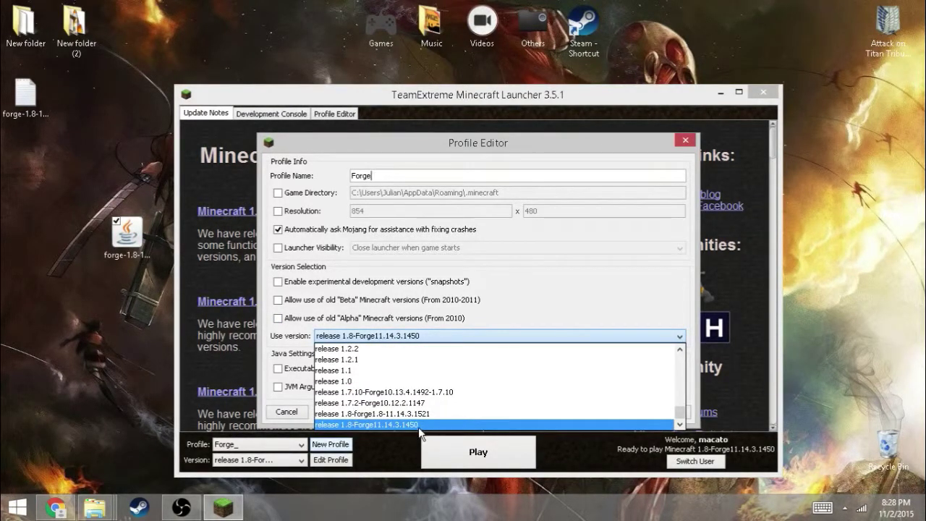
pyautogui.click(398, 427)
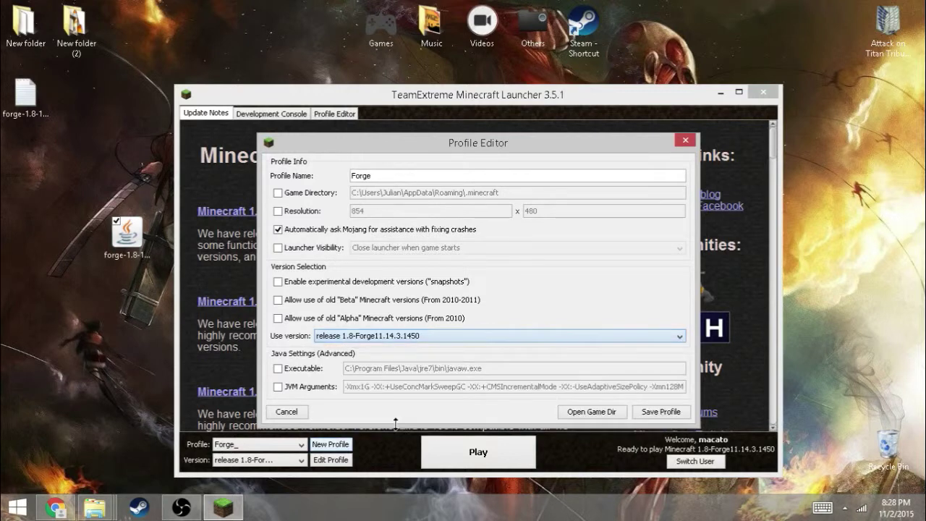
pyautogui.click(664, 418)
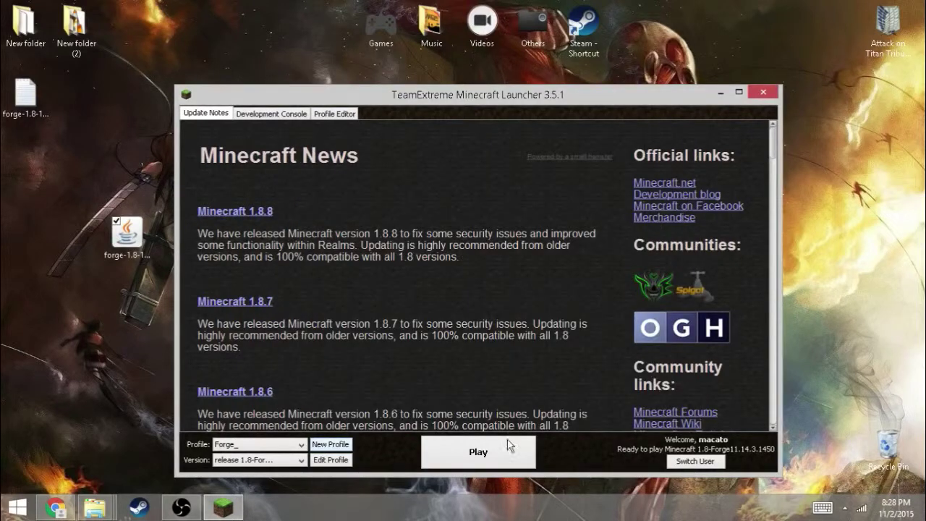
# Step: Start the game in full screen and view the Xaero's Minimap details in the mod list
pyautogui.click(465, 462)
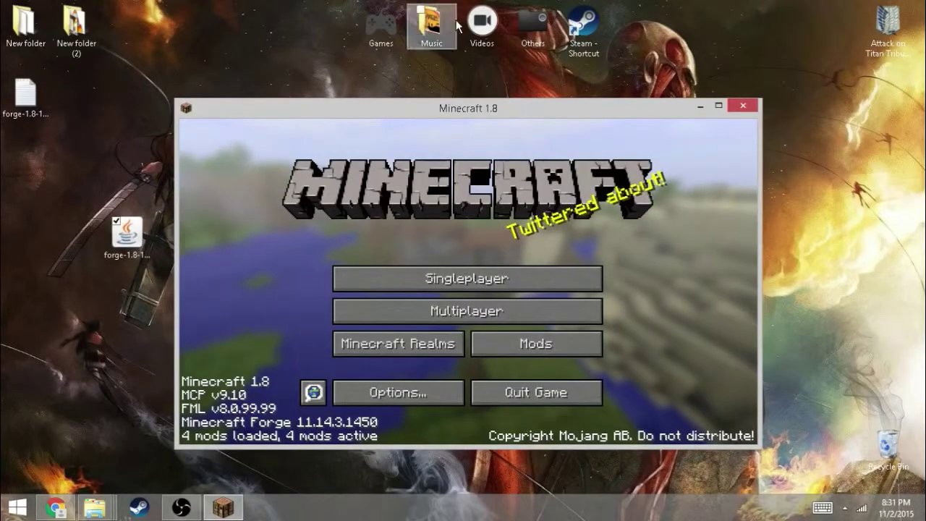
pyautogui.press('F11')
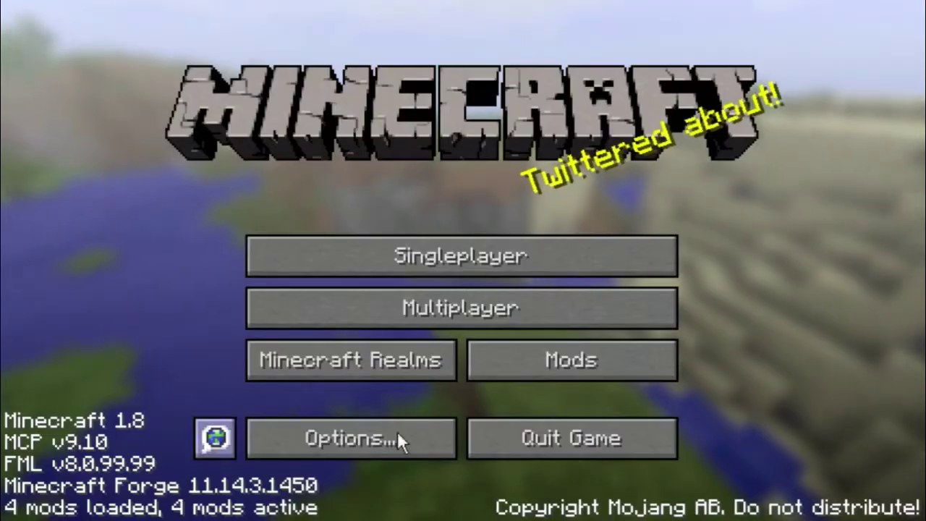
pyautogui.click(550, 355)
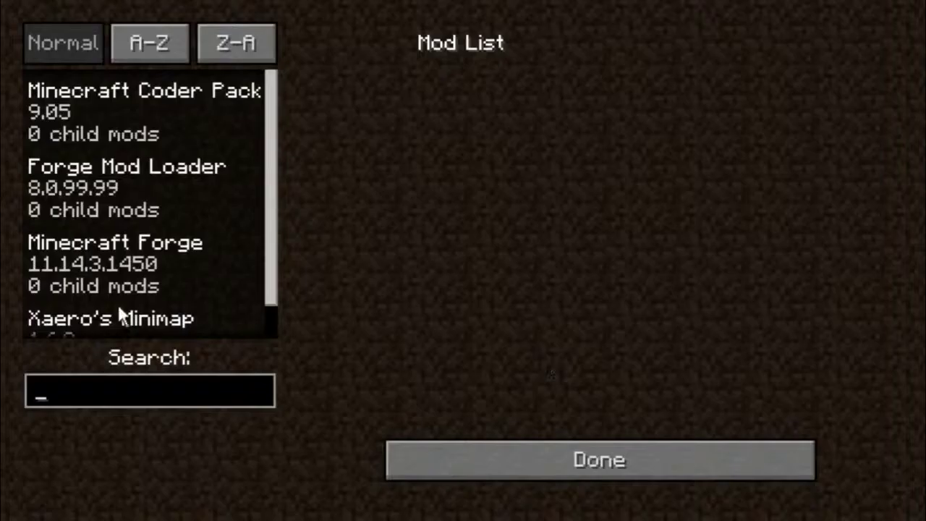
pyautogui.click(155, 319)
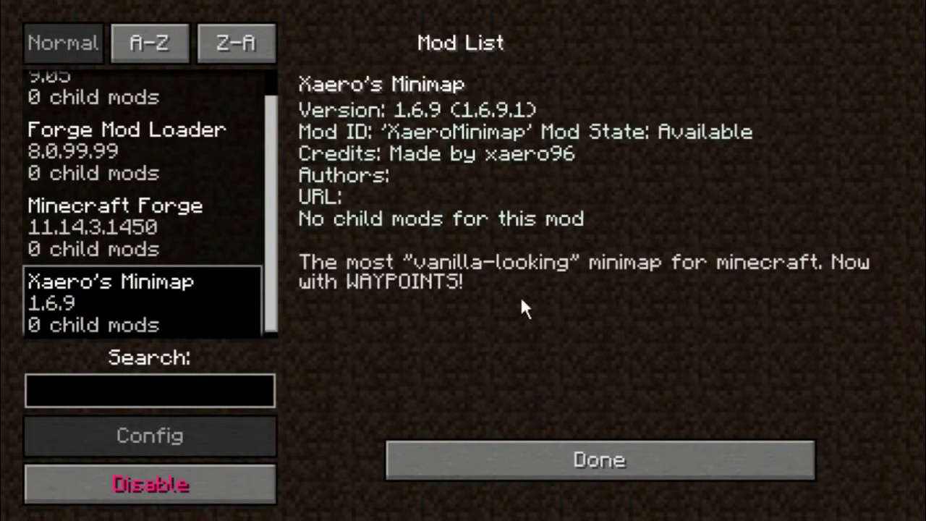
pyautogui.click(618, 470)
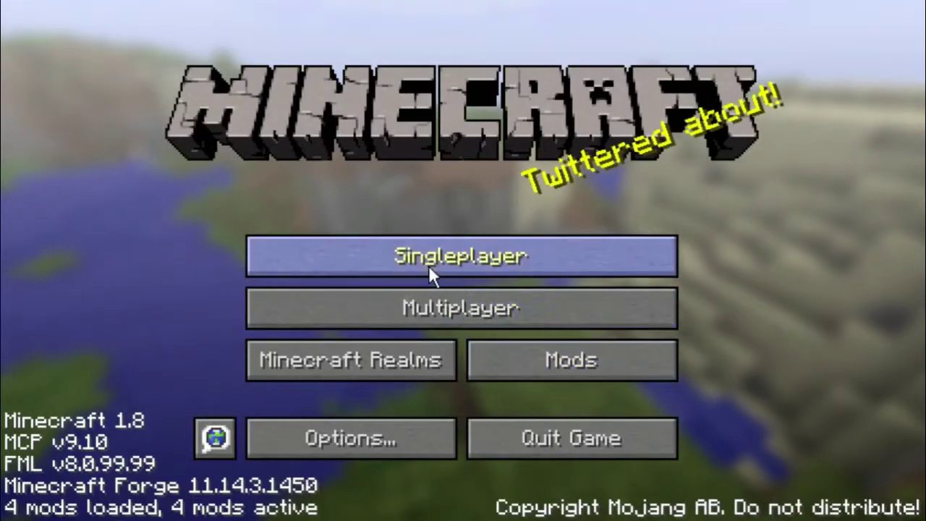
# Step: Create a new singleplayer world with the default name in Creative game mode
pyautogui.click(664, 290)
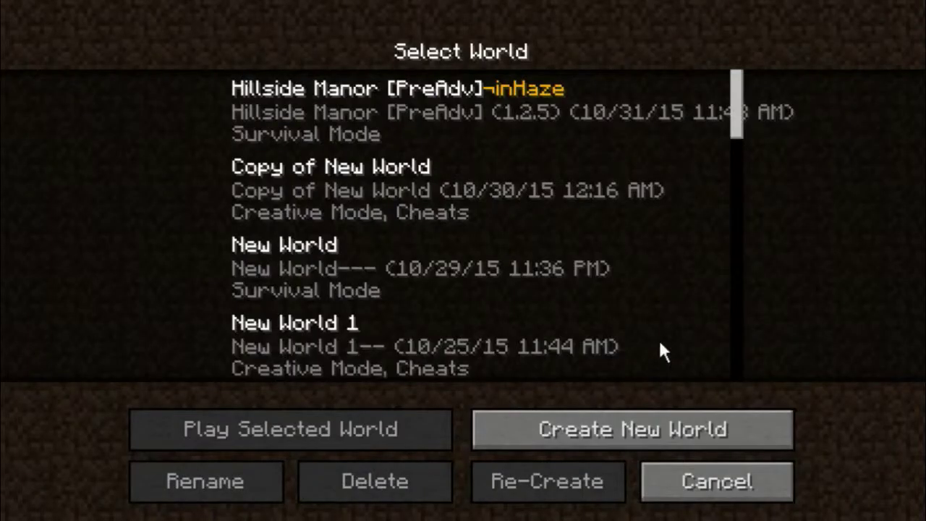
pyautogui.click(679, 428)
pyautogui.click(448, 273)
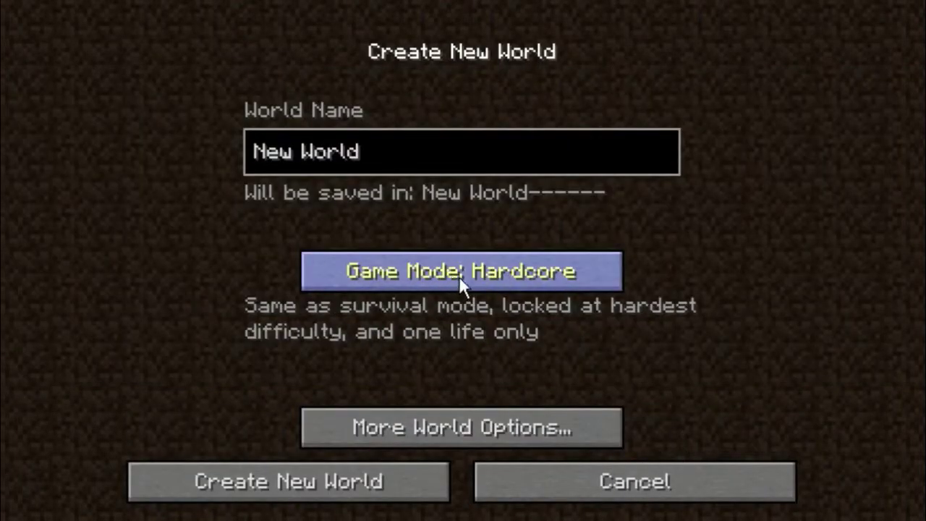
pyautogui.click(459, 276)
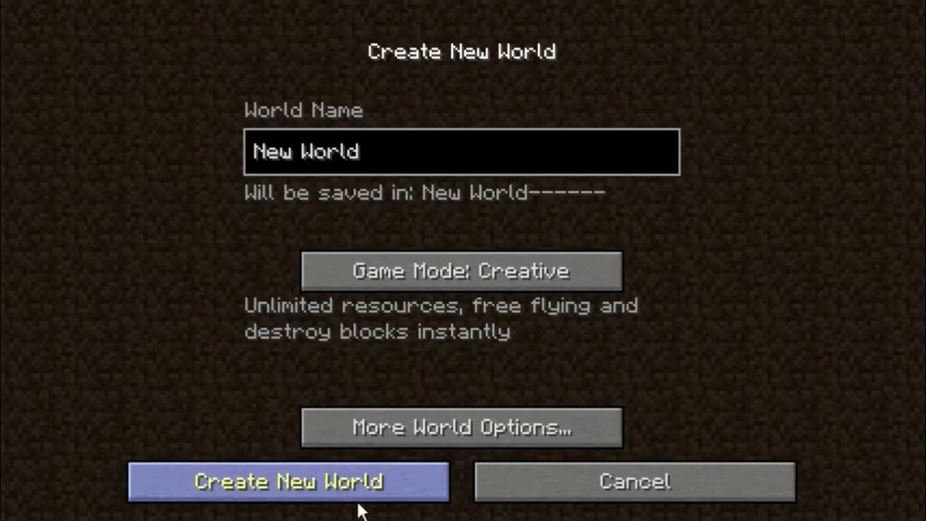
pyautogui.click(354, 464)
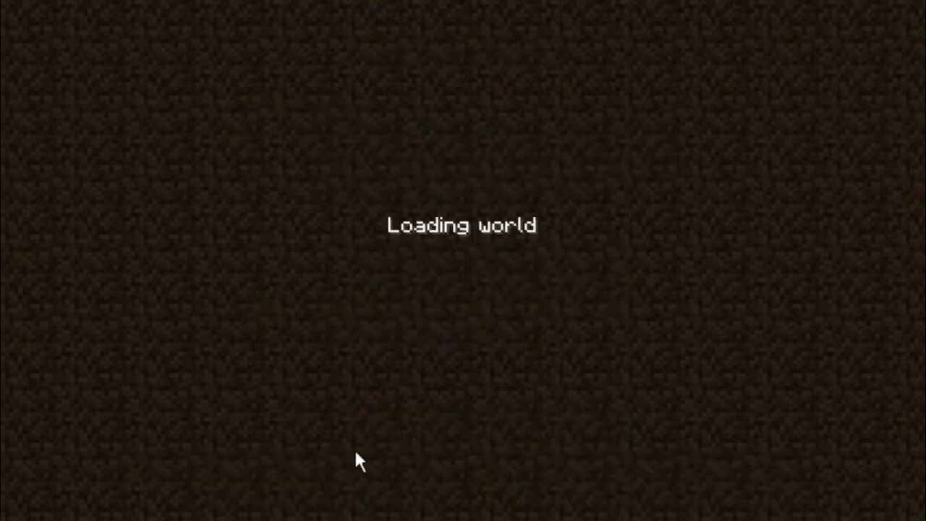